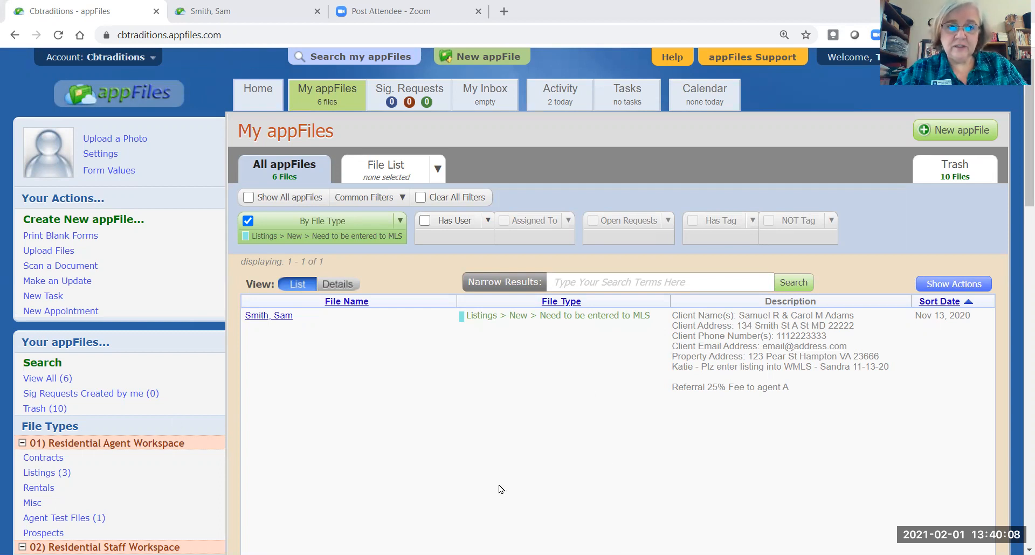
Outline the Residential Agent Workspace and Residential Staff Workspace file type groups with the annotation pen, and clear the drawings
scroll(416, 409, down, 3)
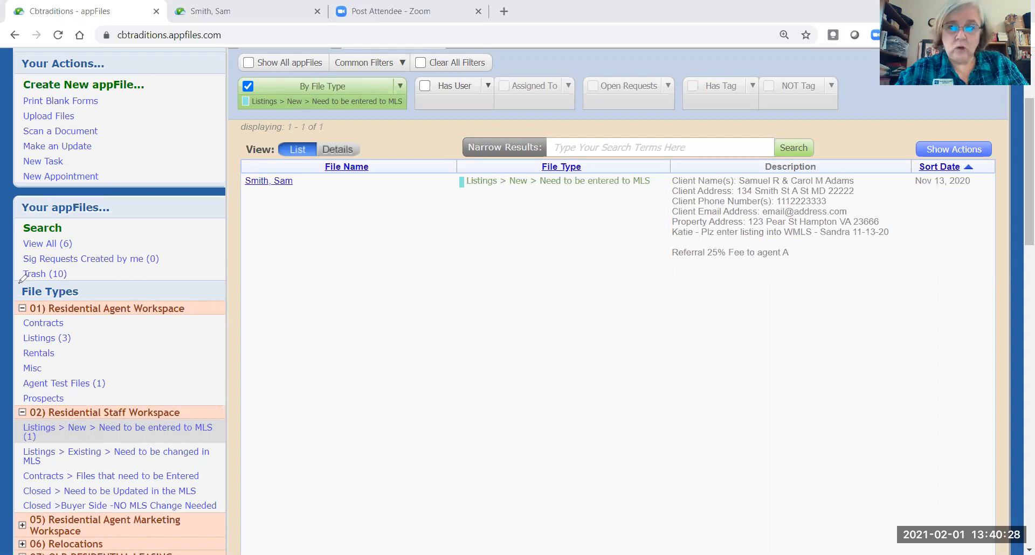
mouse_move(17, 286)
mouse_down()
mouse_move(168, 297)
mouse_move(216, 360)
mouse_move(217, 400)
mouse_move(21, 399)
mouse_move(24, 273)
mouse_move(20, 286)
mouse_up()
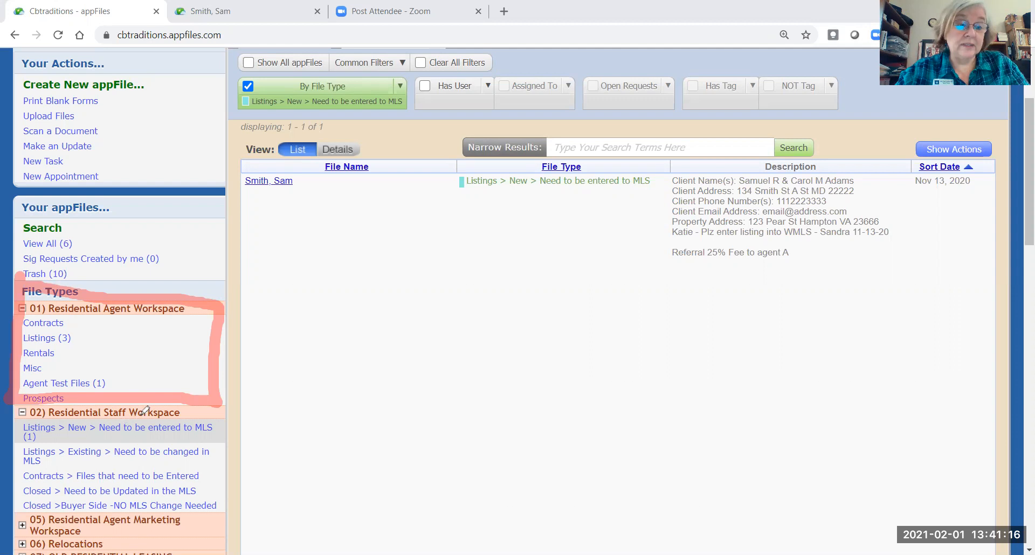
mouse_move(28, 398)
mouse_down()
mouse_move(17, 407)
mouse_move(195, 408)
mouse_move(231, 445)
mouse_move(230, 483)
mouse_move(186, 505)
mouse_move(26, 502)
mouse_move(30, 399)
mouse_up()
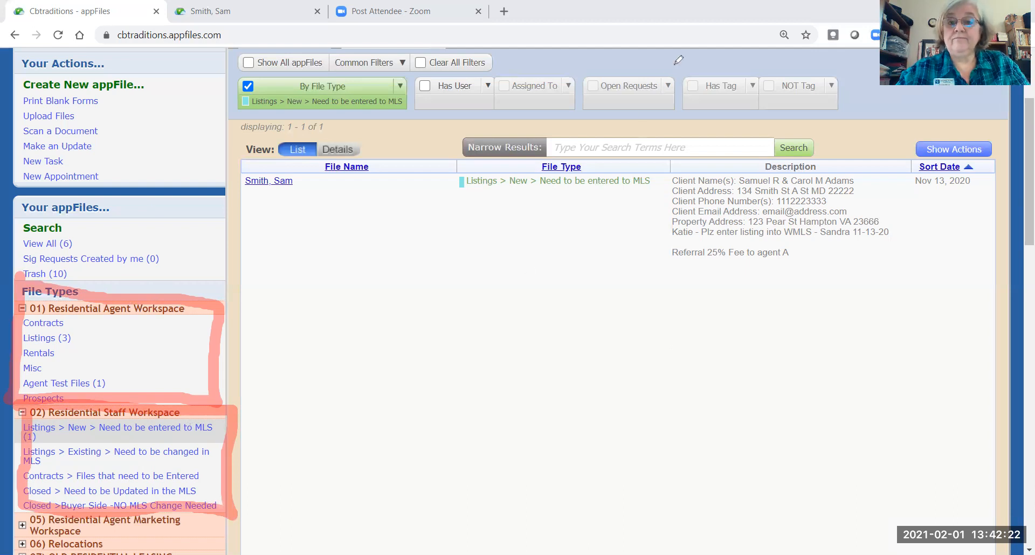
click(700, 70)
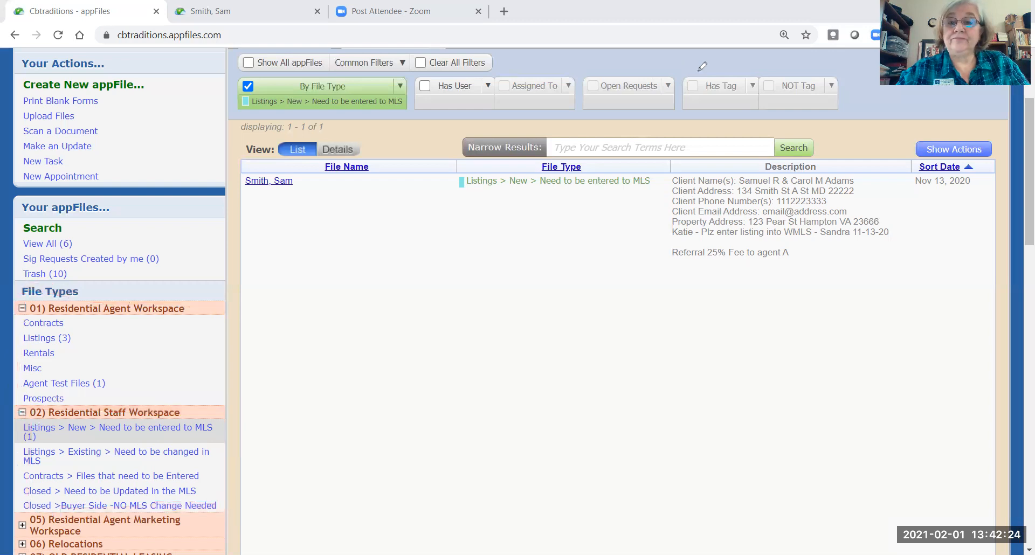
List the Listings files of the Residential Agent Workspace and open the file dated Oct 20, 2020
scroll(338, 378, up, 3)
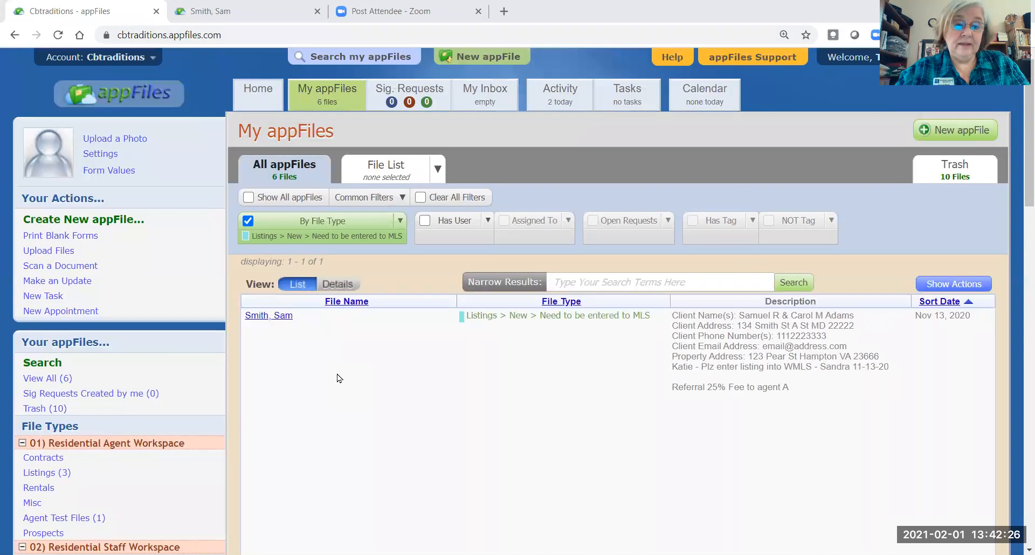
scroll(337, 378, down, 9)
scroll(248, 292, up, 6)
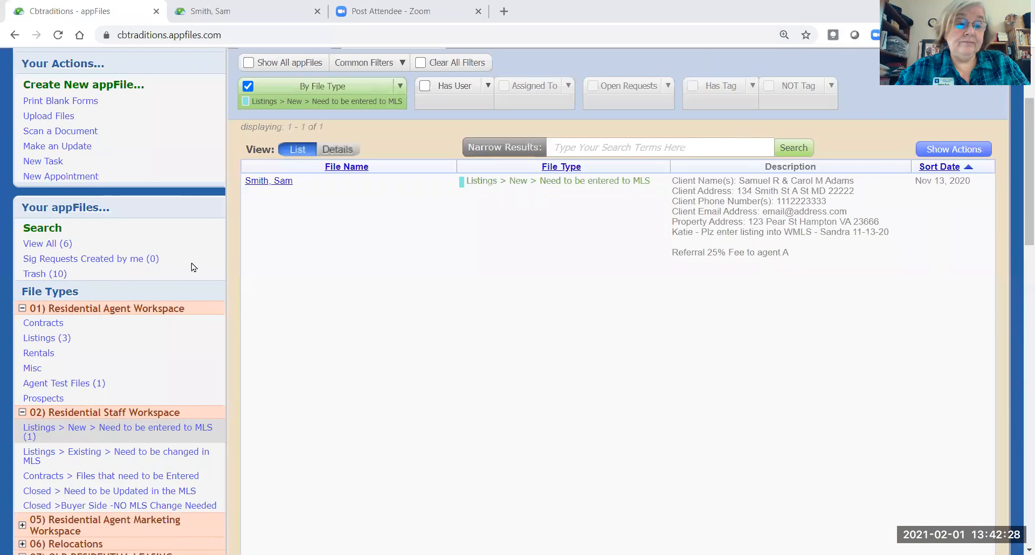
click(38, 342)
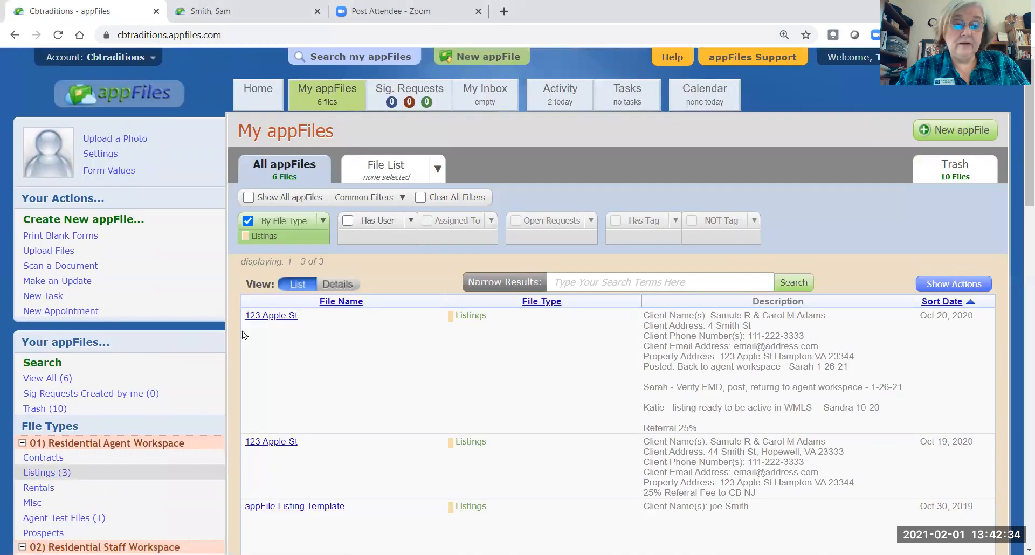
scroll(334, 334, down, 2)
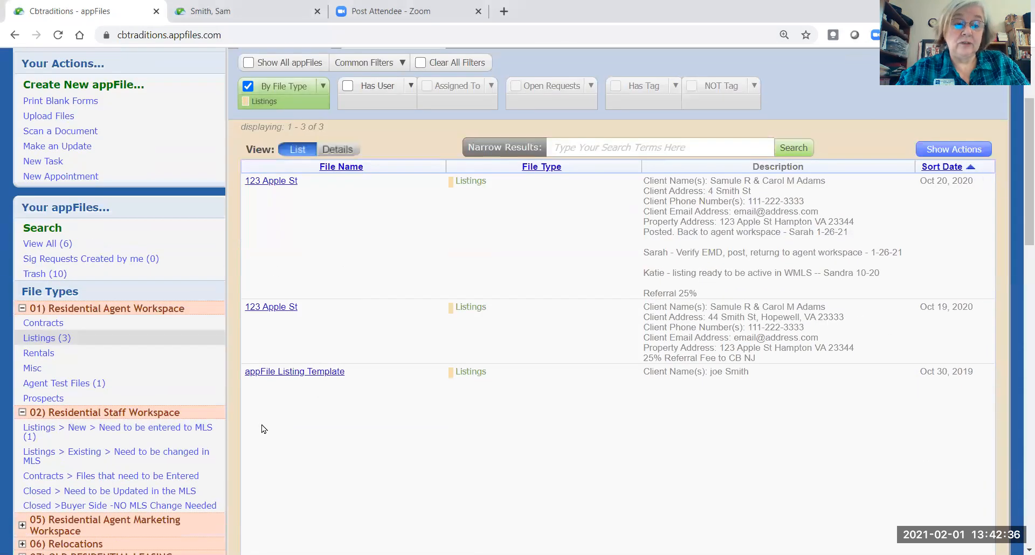
click(44, 385)
scroll(104, 377, down, 2)
click(53, 339)
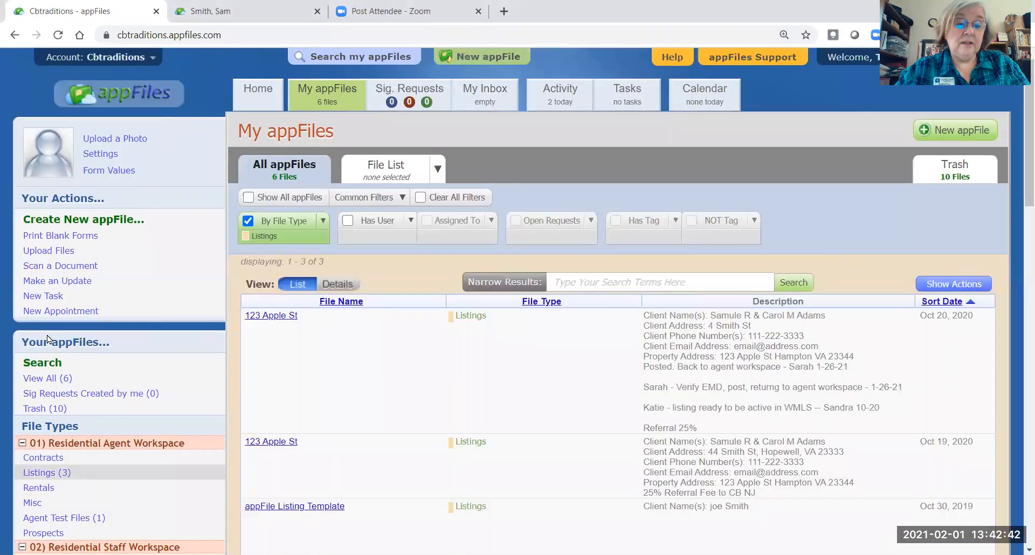
scroll(331, 331, down, 3)
scroll(331, 332, up, 1)
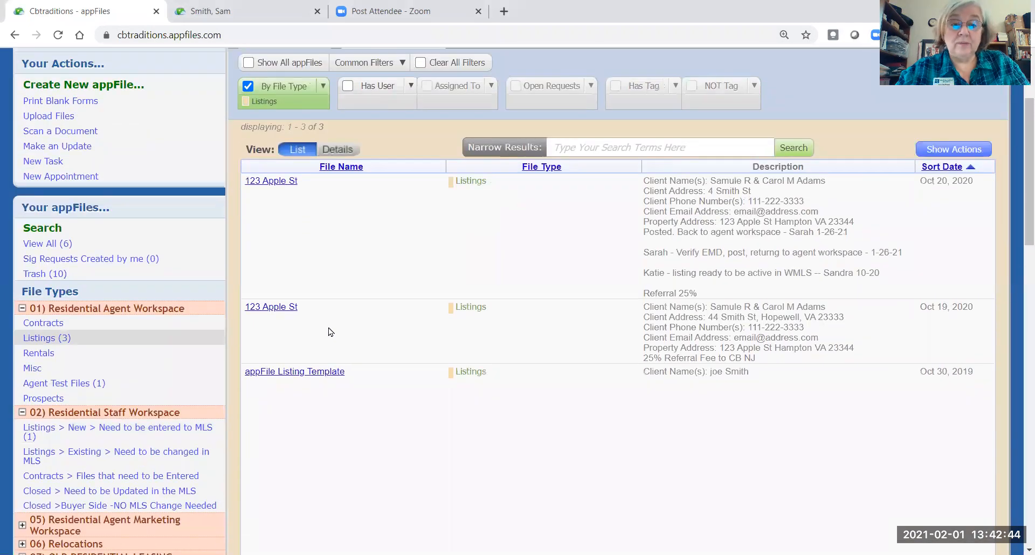
click(264, 184)
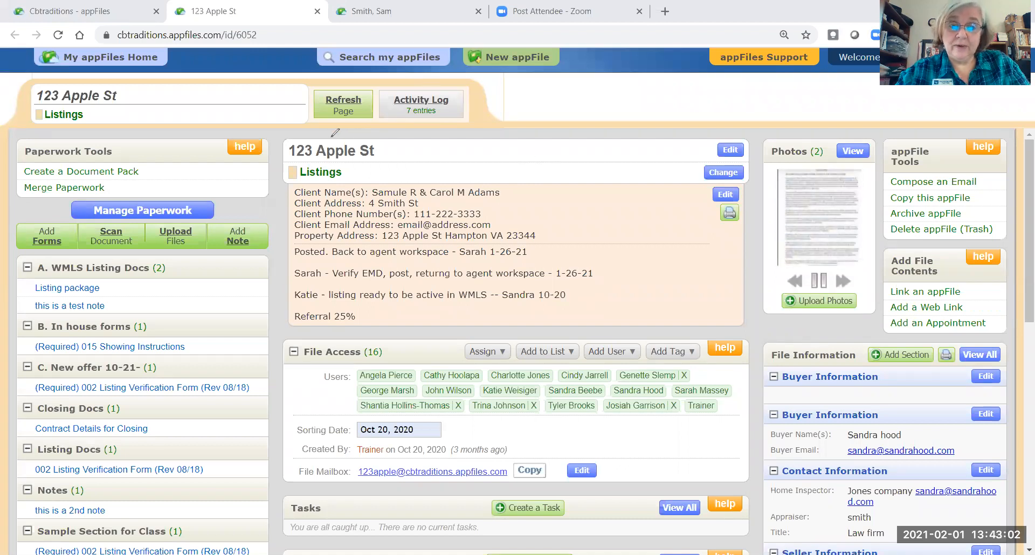
Circle the file's details section, its file name and its Listings file type with the annotation pen
mouse_move(303, 134)
mouse_down()
mouse_move(739, 127)
mouse_move(757, 190)
mouse_move(749, 305)
mouse_move(631, 348)
mouse_move(343, 348)
mouse_move(276, 277)
mouse_move(273, 138)
mouse_move(295, 135)
mouse_up()
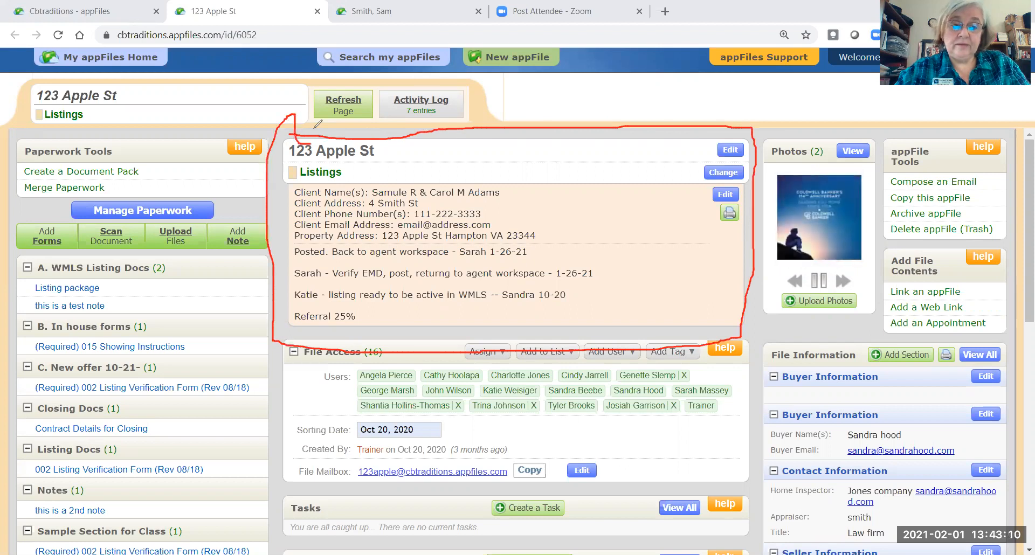
mouse_move(383, 132)
mouse_down()
mouse_move(273, 141)
mouse_move(325, 124)
mouse_up()
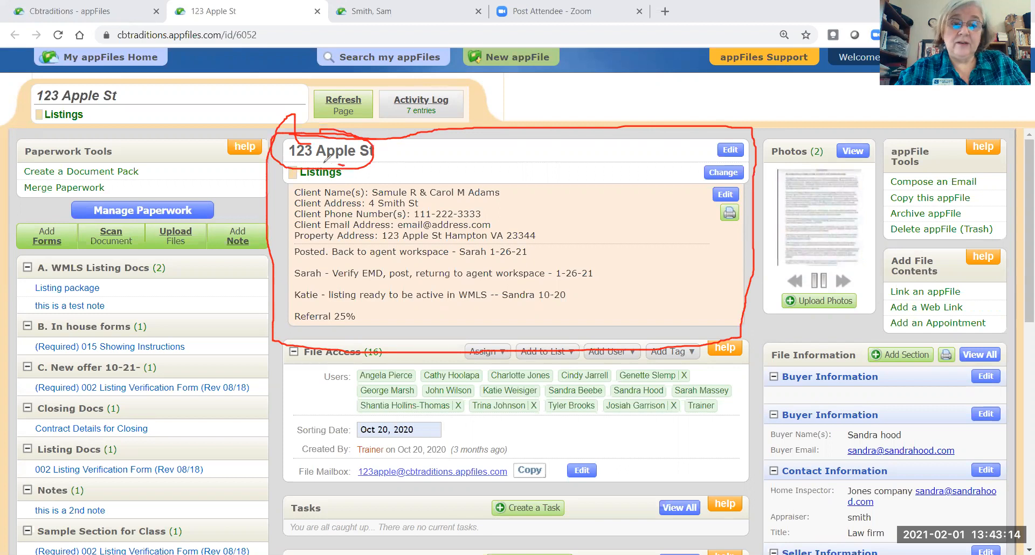
mouse_move(276, 164)
mouse_down()
mouse_move(289, 182)
mouse_move(351, 184)
mouse_move(368, 172)
mouse_up()
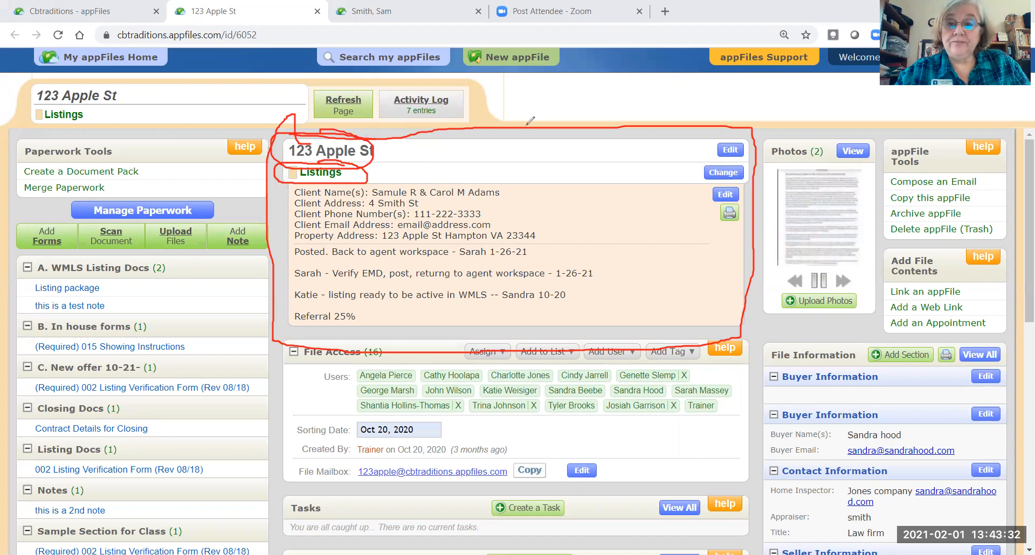
Open the file's details for editing, circle the file type field, show the available file types and clear the annotations
click(724, 172)
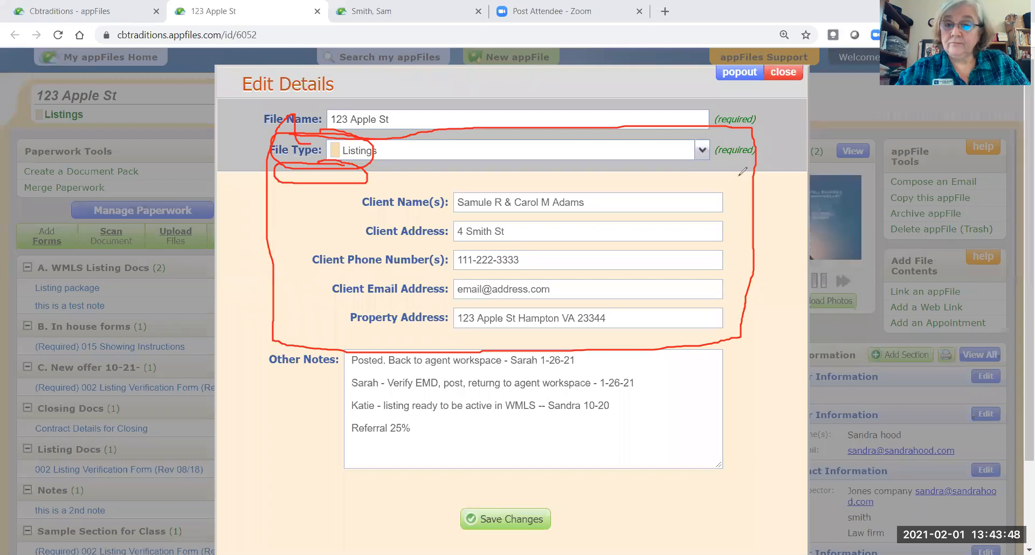
key(Escape)
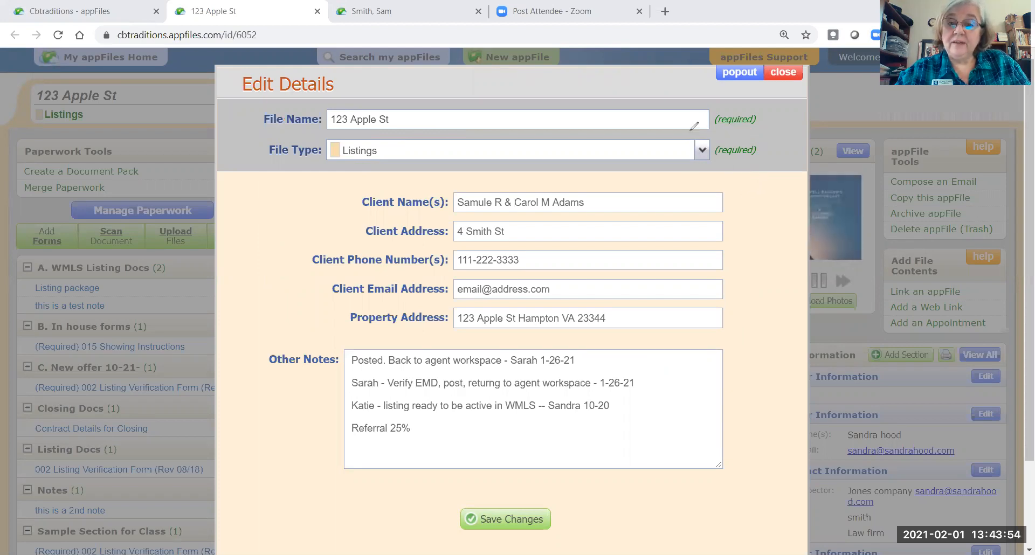
mouse_move(290, 125)
mouse_down()
mouse_move(261, 147)
mouse_move(336, 143)
mouse_move(296, 126)
mouse_move(378, 162)
mouse_move(342, 126)
mouse_up()
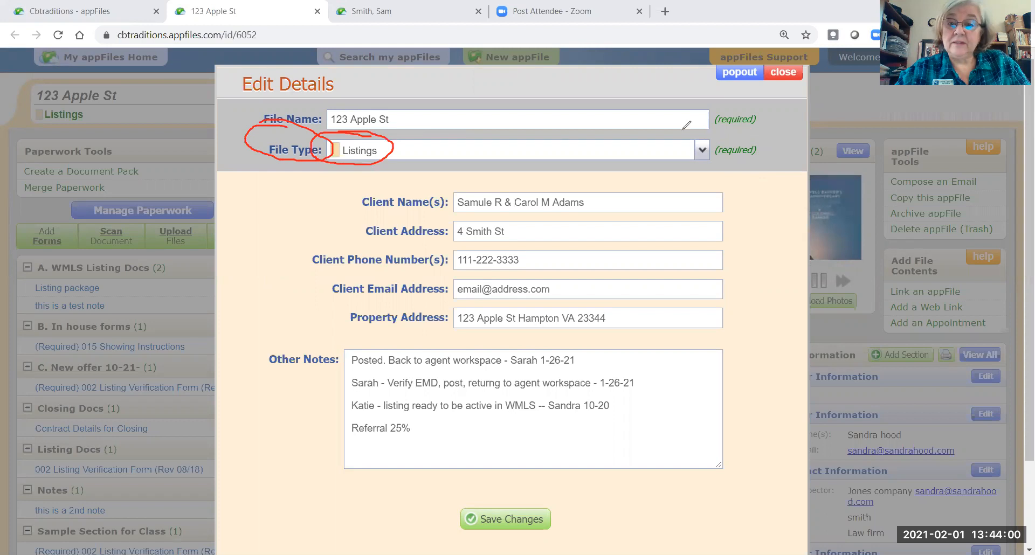
mouse_move(693, 136)
mouse_down()
mouse_move(734, 158)
mouse_move(701, 136)
mouse_up()
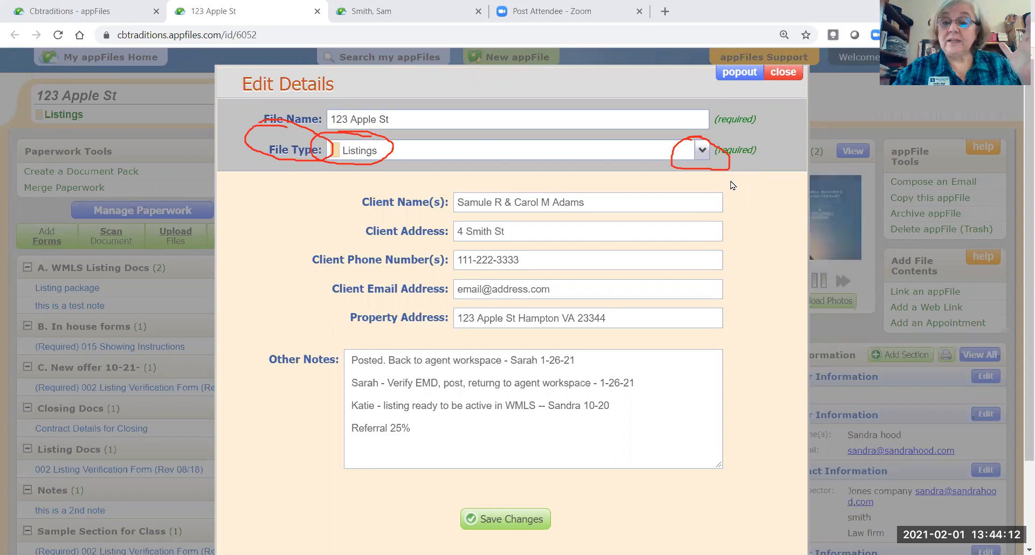
click(702, 153)
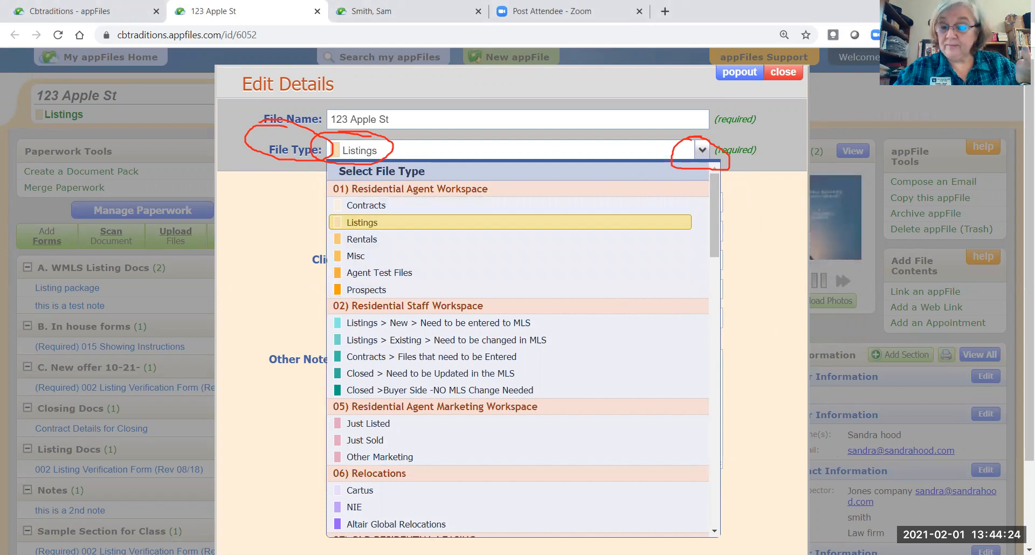
click(685, 68)
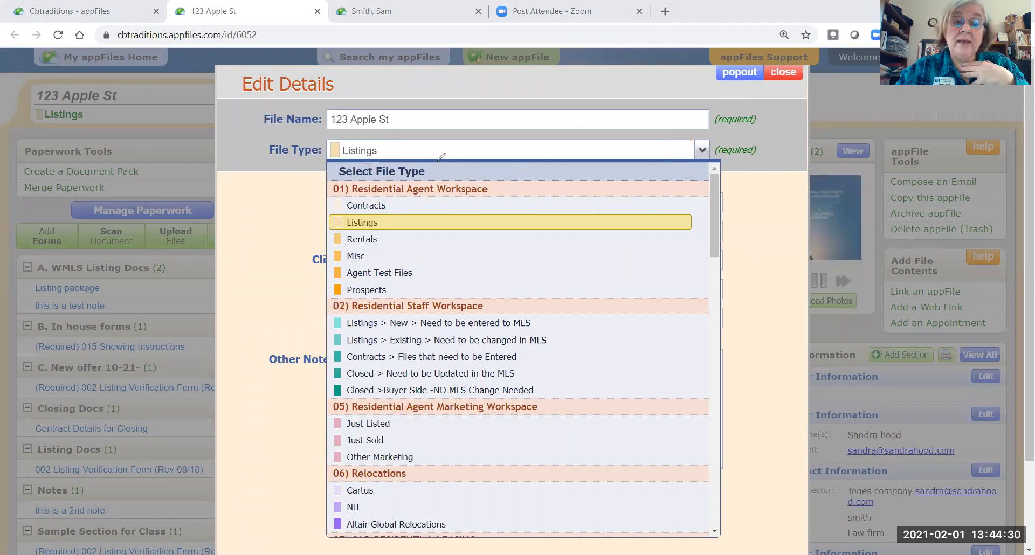
Circle the agent and staff workspace groups among the file types, check-mark the staff workspace types, and clear the annotations
mouse_move(358, 183)
mouse_down()
mouse_move(316, 182)
mouse_move(310, 258)
mouse_move(351, 296)
mouse_move(502, 272)
mouse_move(520, 185)
mouse_move(319, 173)
mouse_move(346, 181)
mouse_up()
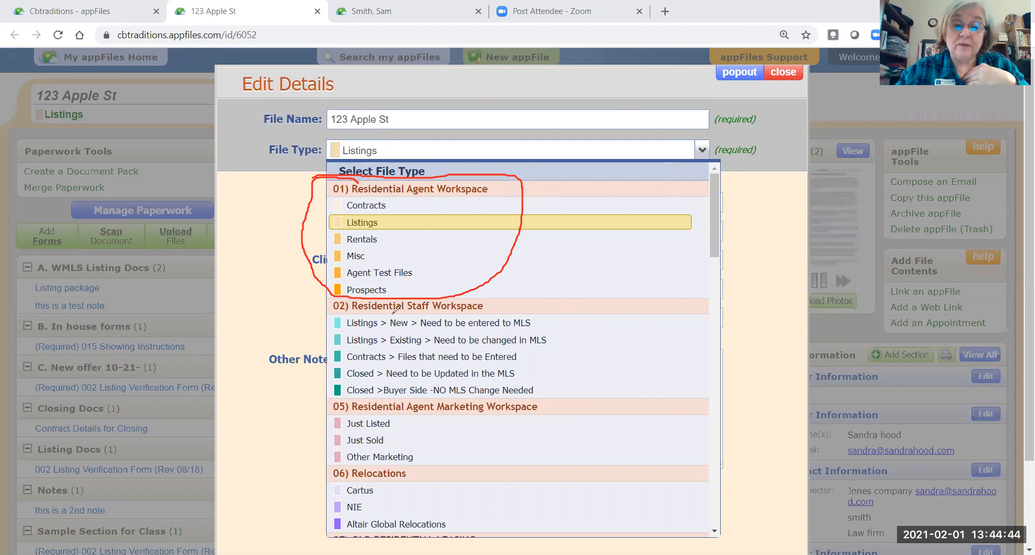
mouse_move(353, 286)
mouse_down()
mouse_move(313, 305)
mouse_move(329, 373)
mouse_move(399, 411)
mouse_move(569, 392)
mouse_move(553, 308)
mouse_move(376, 290)
mouse_up()
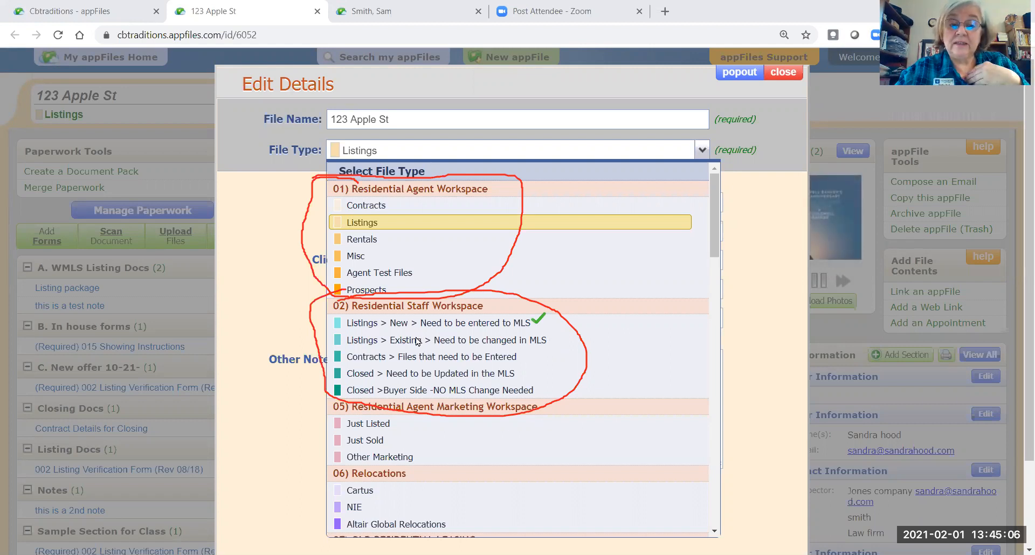
click(556, 344)
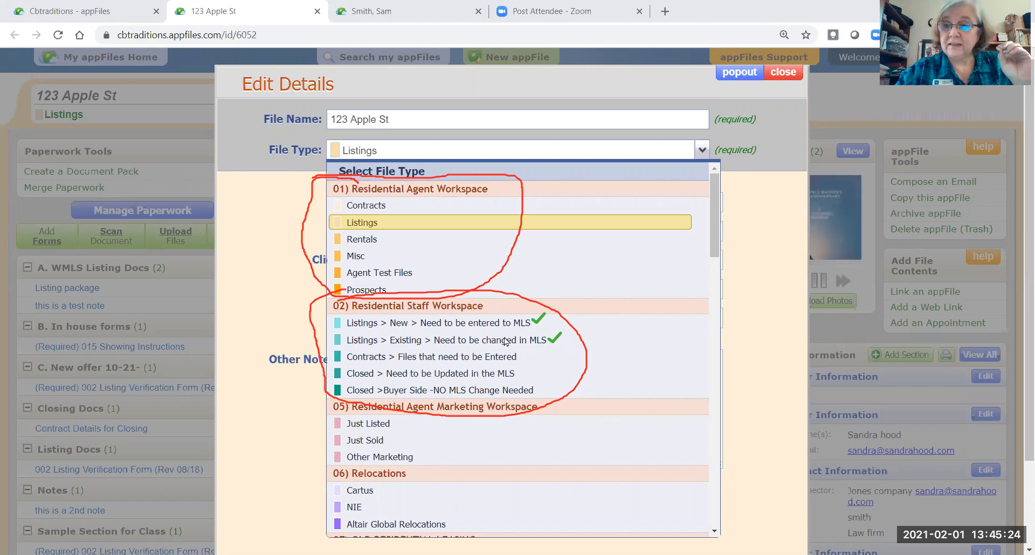
click(520, 376)
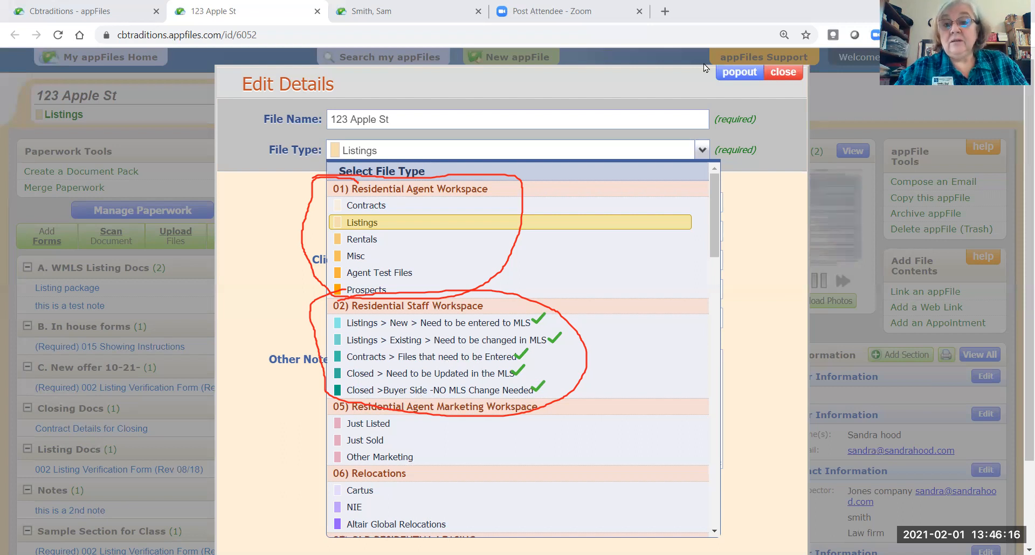
click(694, 75)
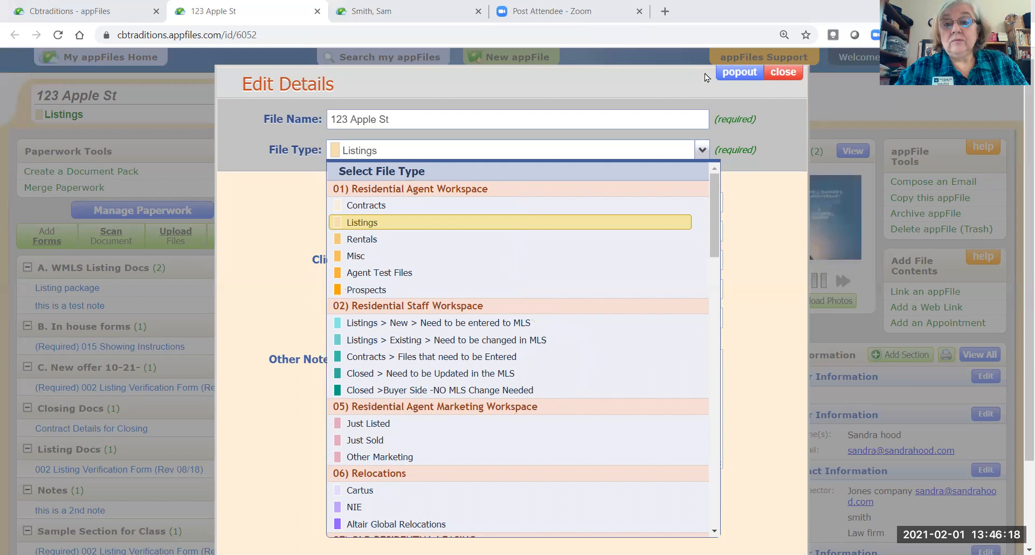
Set the file type to Listings > New > Need to be entered to MLS and save the changes
scroll(561, 273, down, 1)
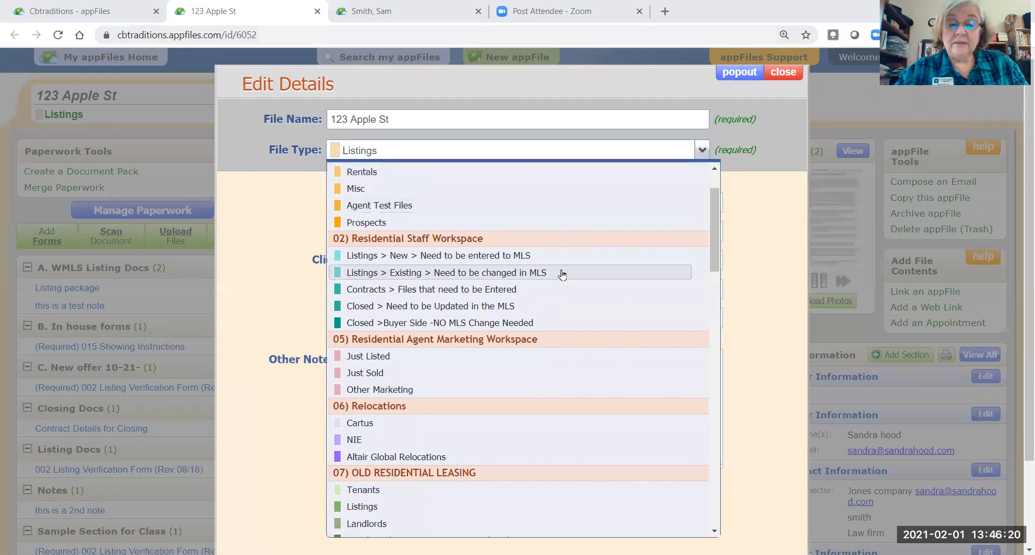
scroll(493, 210, up, 1)
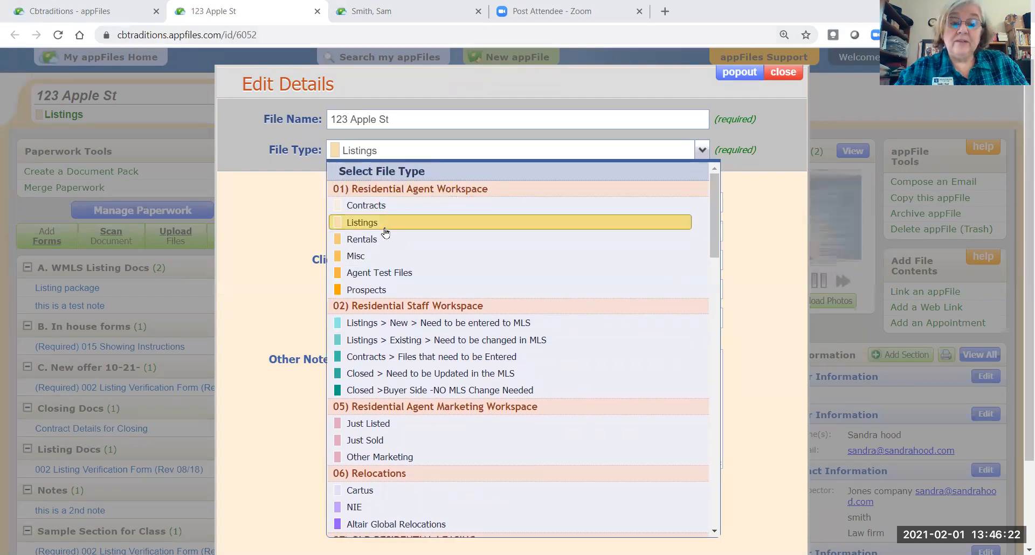
scroll(532, 247, down, 1)
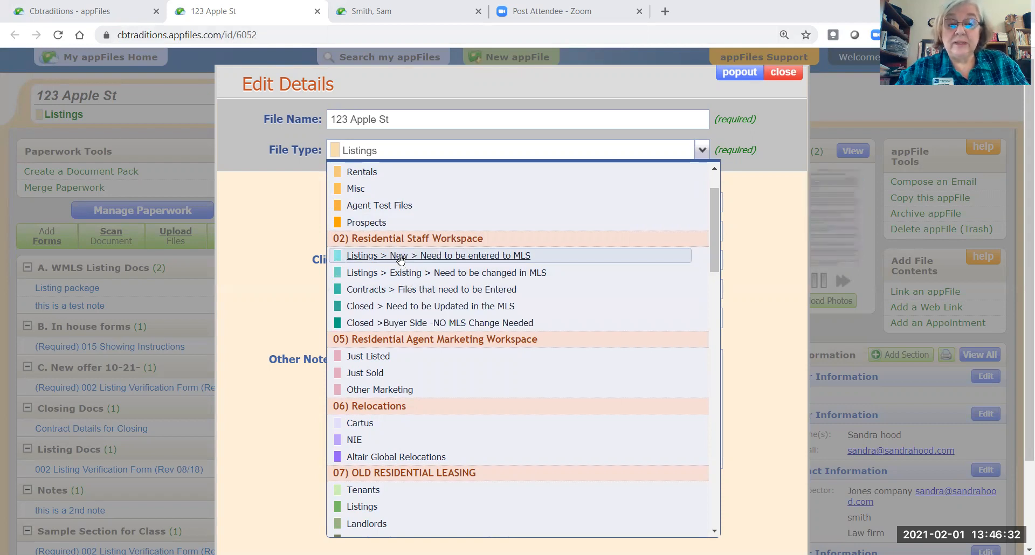
click(400, 257)
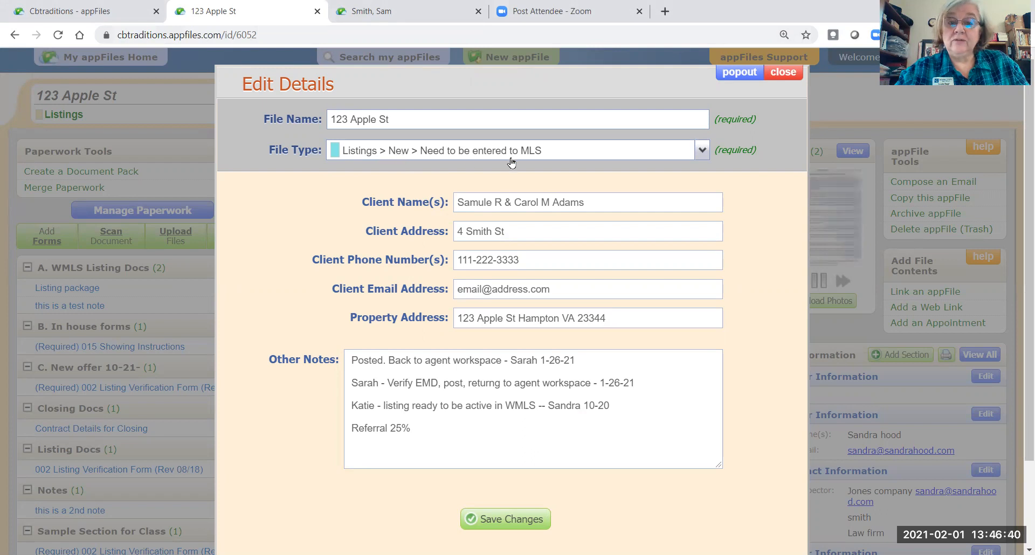
scroll(620, 250, down, 2)
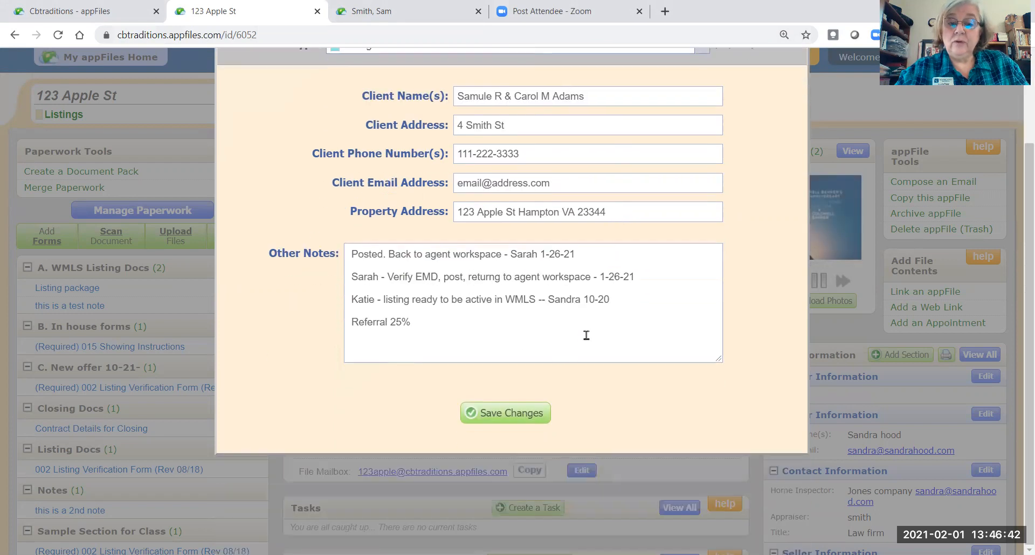
click(507, 416)
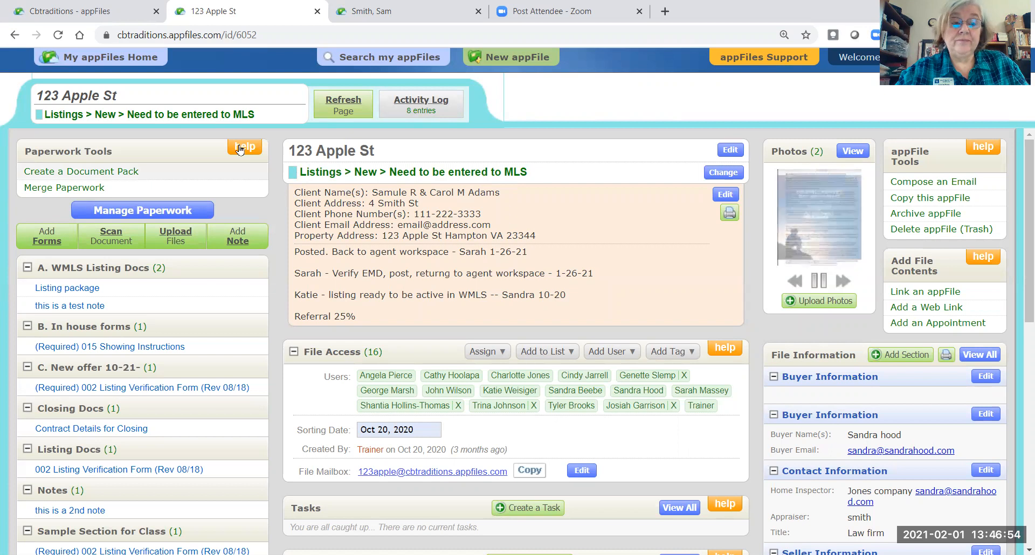
Return to the file overview, refresh it and list the files under Listings > New > Need to be entered to MLS
click(81, 14)
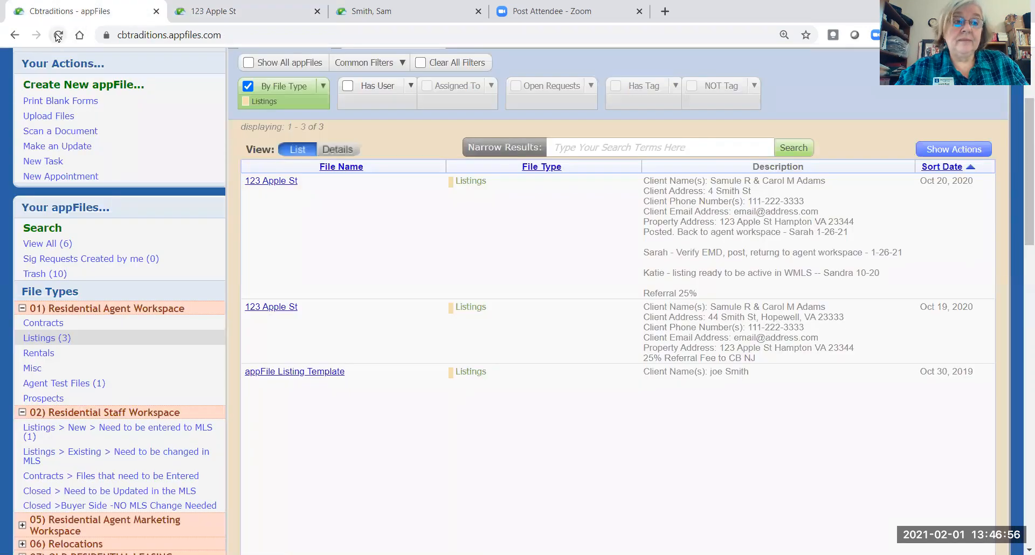
click(60, 37)
scroll(133, 169, down, 5)
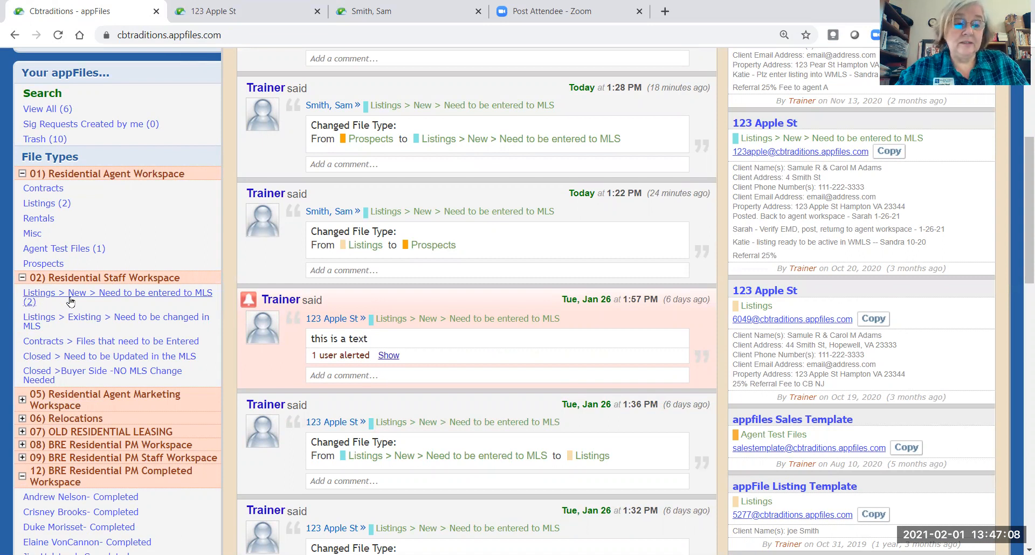
click(130, 294)
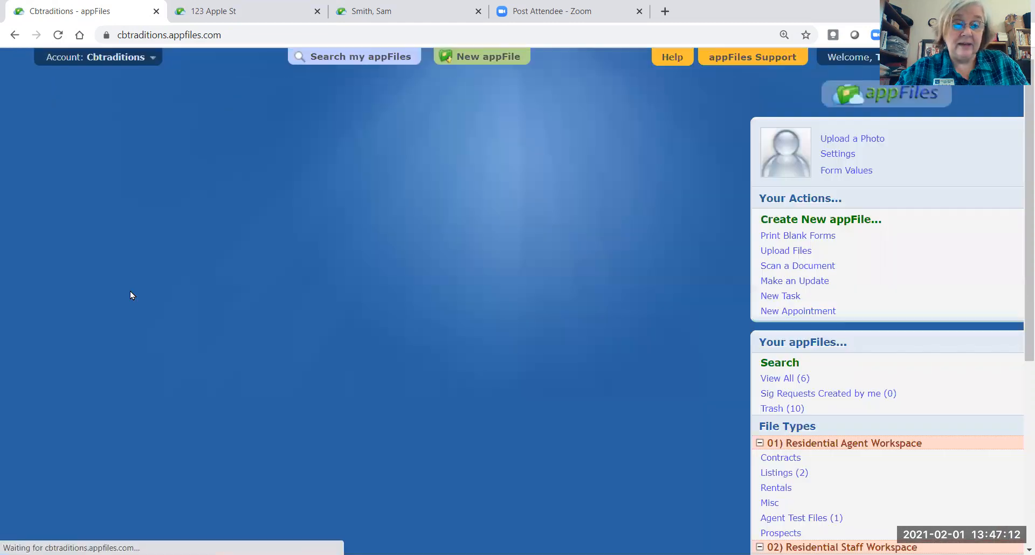
scroll(340, 321, down, 3)
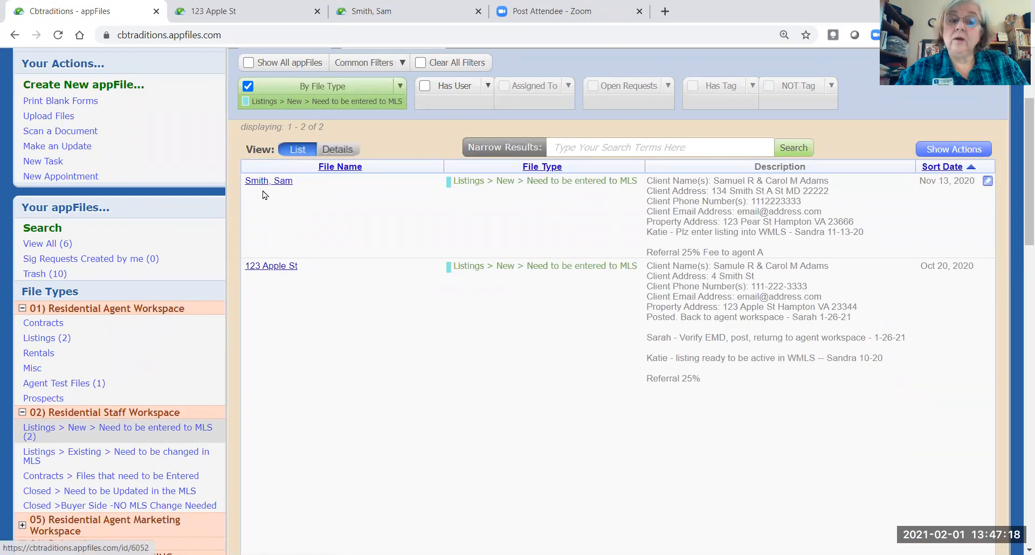
Check the listing file's page, then review the agent and staff workspace file types in the file overview
click(240, 12)
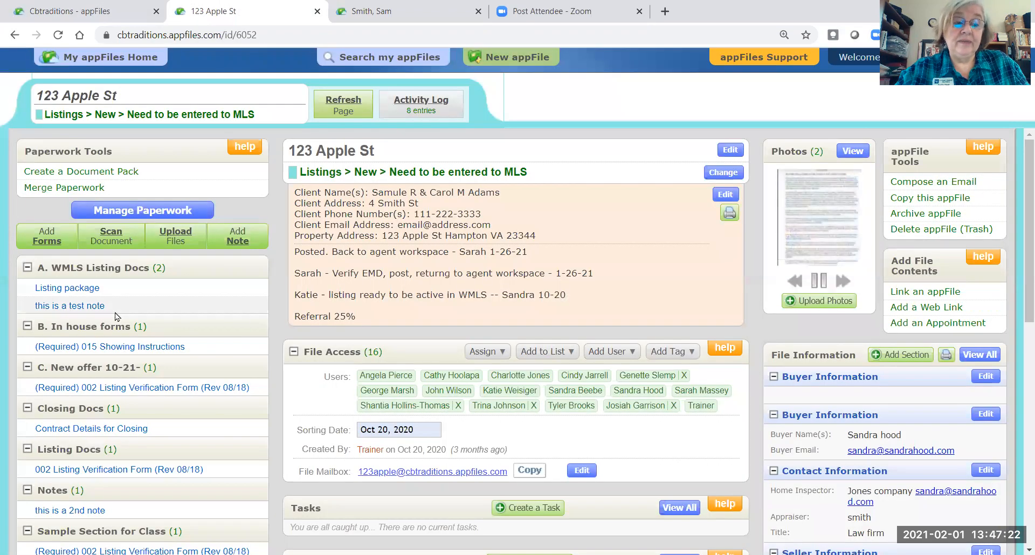
click(89, 13)
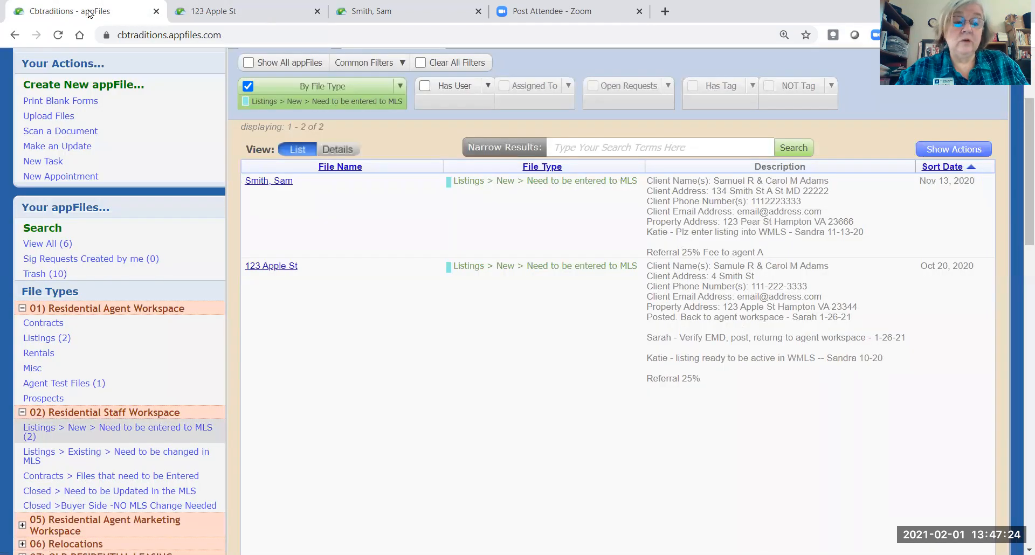
scroll(195, 264, down, 3)
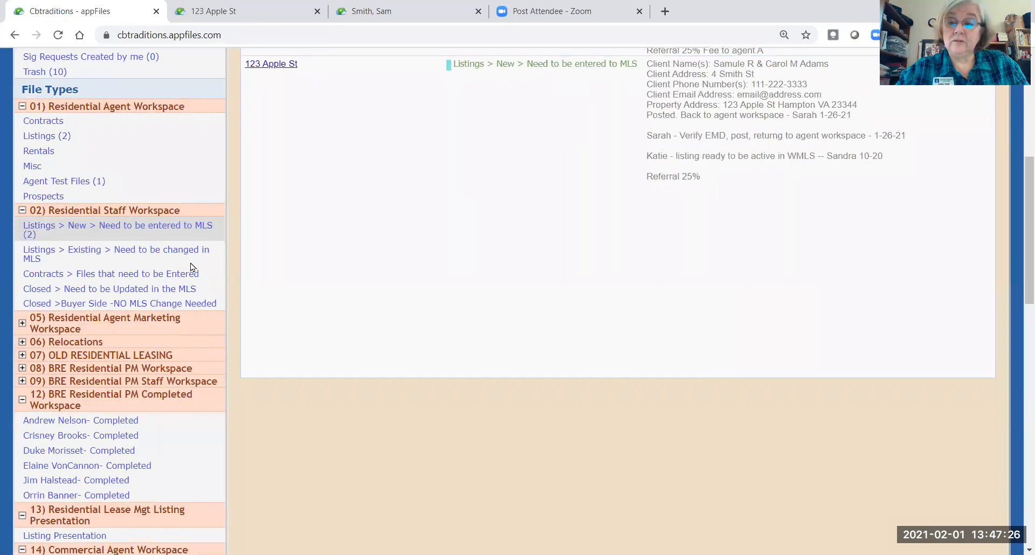
scroll(191, 268, up, 4)
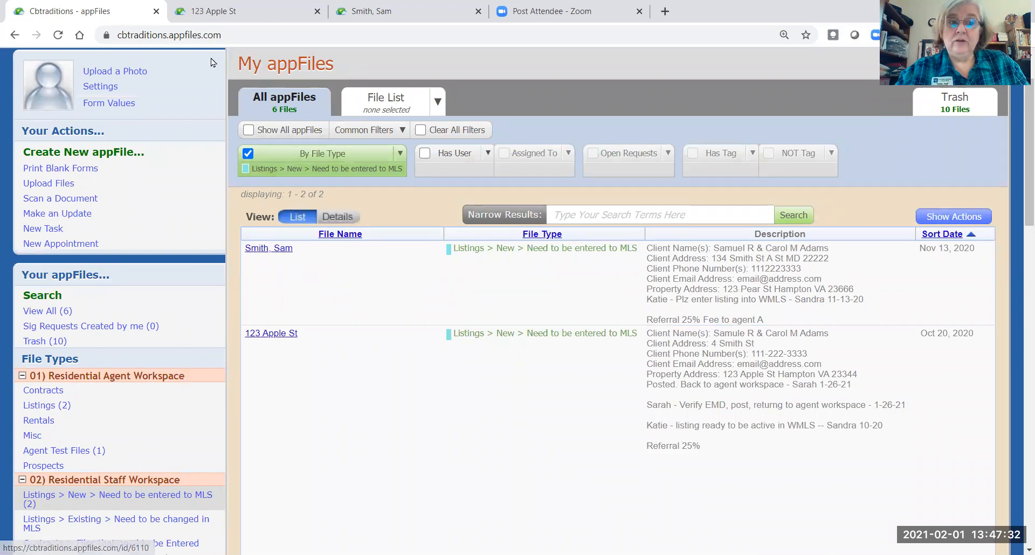
Return to the listing file, view the file type in its editable details and close them without saving
click(227, 11)
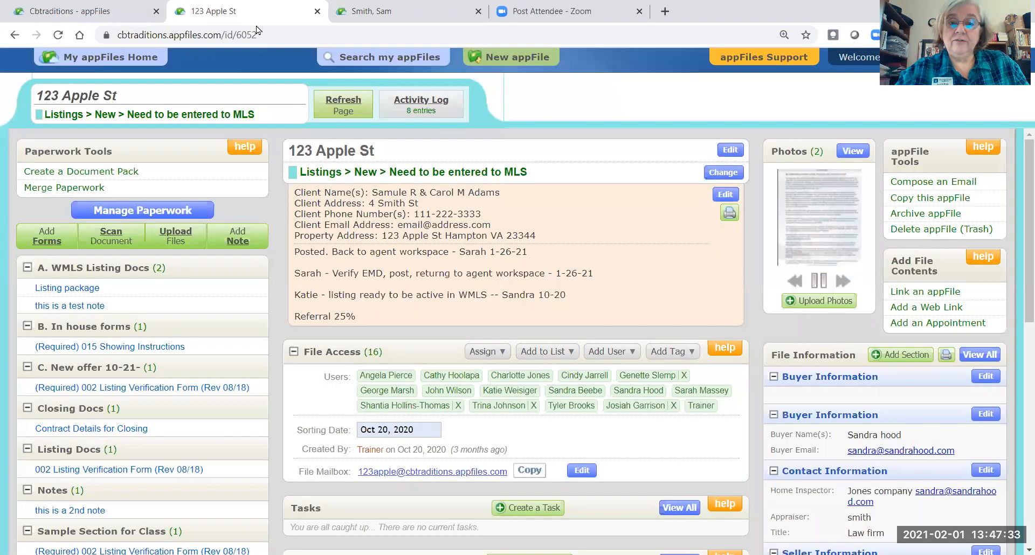
click(721, 175)
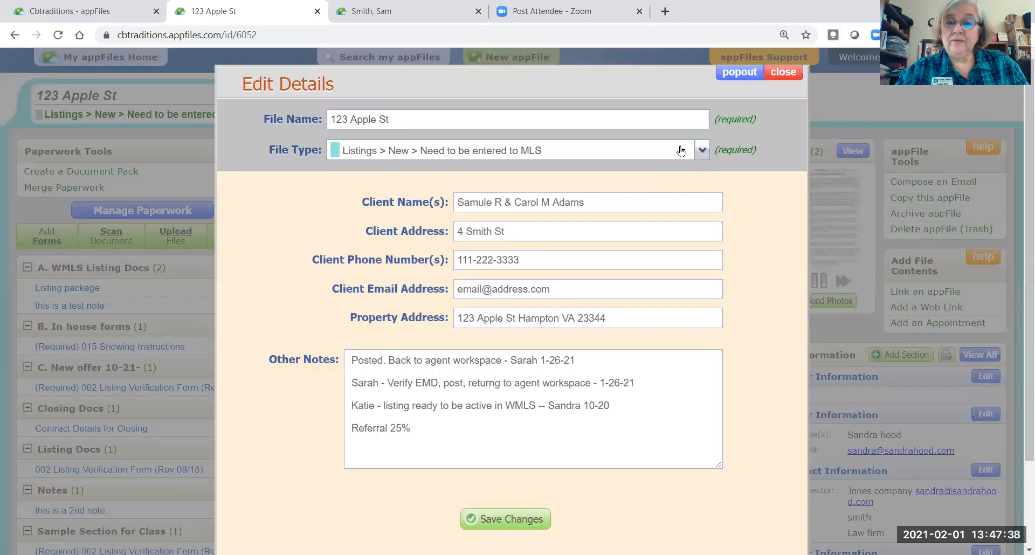
click(784, 72)
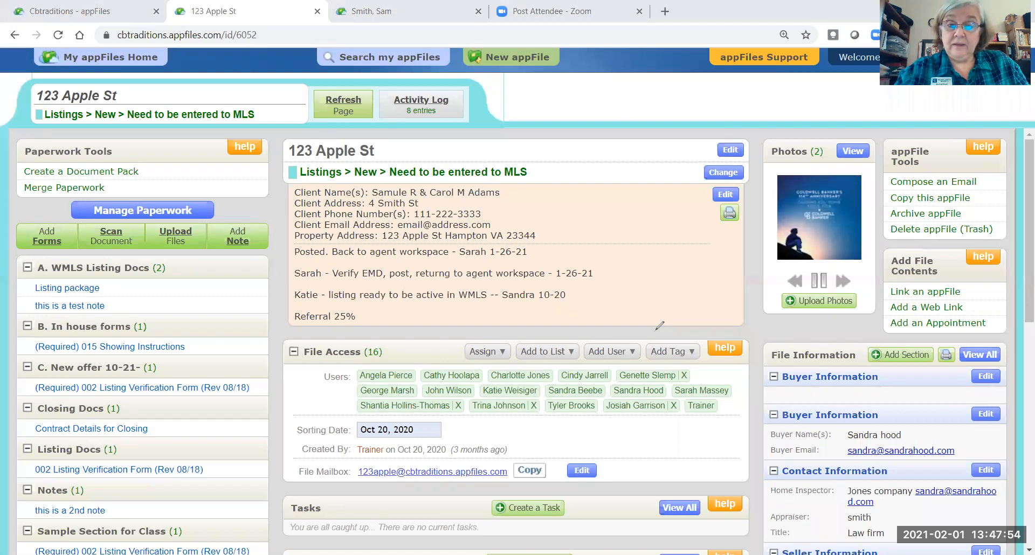
Circle the notes beneath the property address in the file description and clear the annotations
mouse_move(545, 242)
mouse_down()
mouse_move(272, 245)
mouse_move(413, 324)
mouse_move(633, 276)
mouse_move(527, 237)
mouse_up()
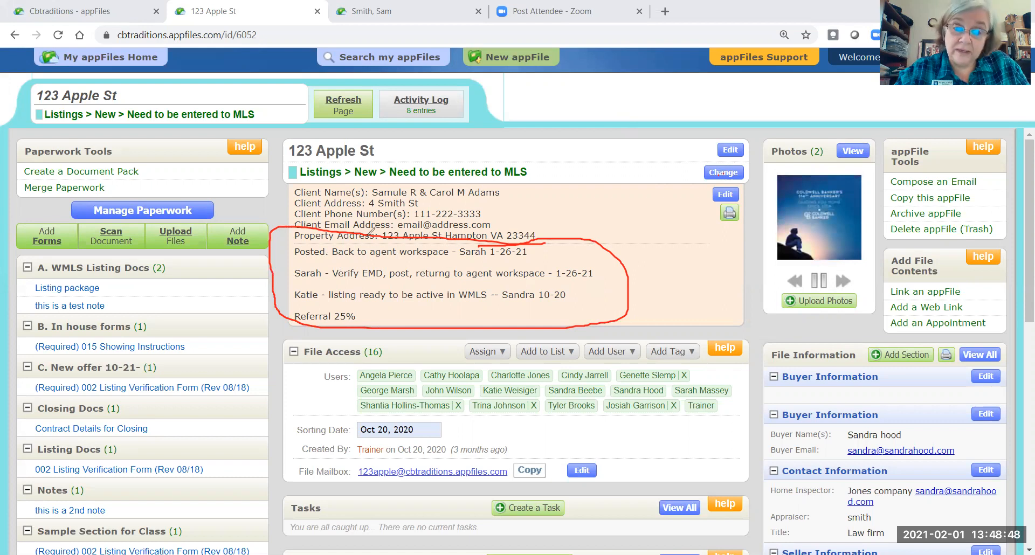
mouse_move(505, 309)
mouse_down()
mouse_move(542, 215)
mouse_move(315, 274)
mouse_move(474, 312)
mouse_move(506, 243)
mouse_move(283, 286)
mouse_move(477, 258)
mouse_up()
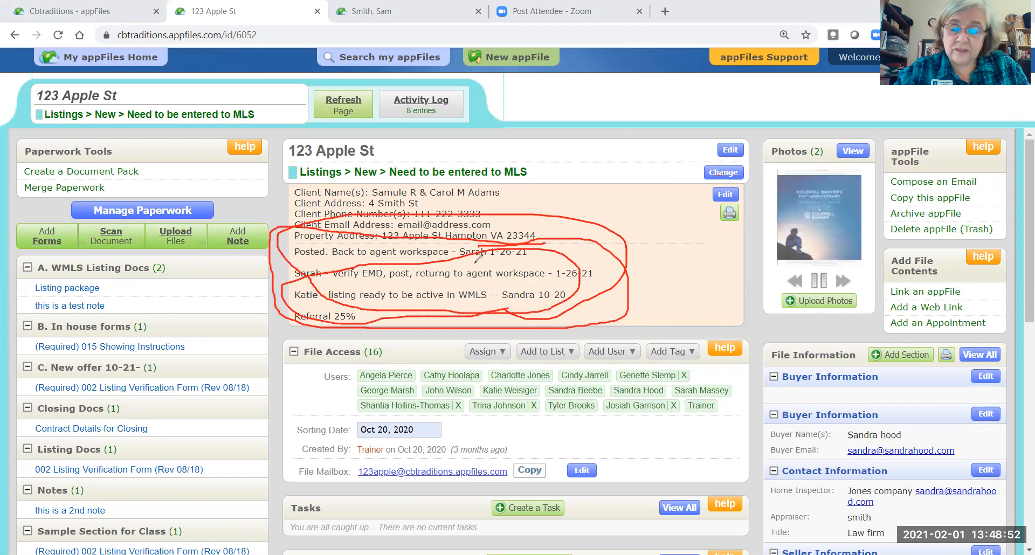
click(743, 74)
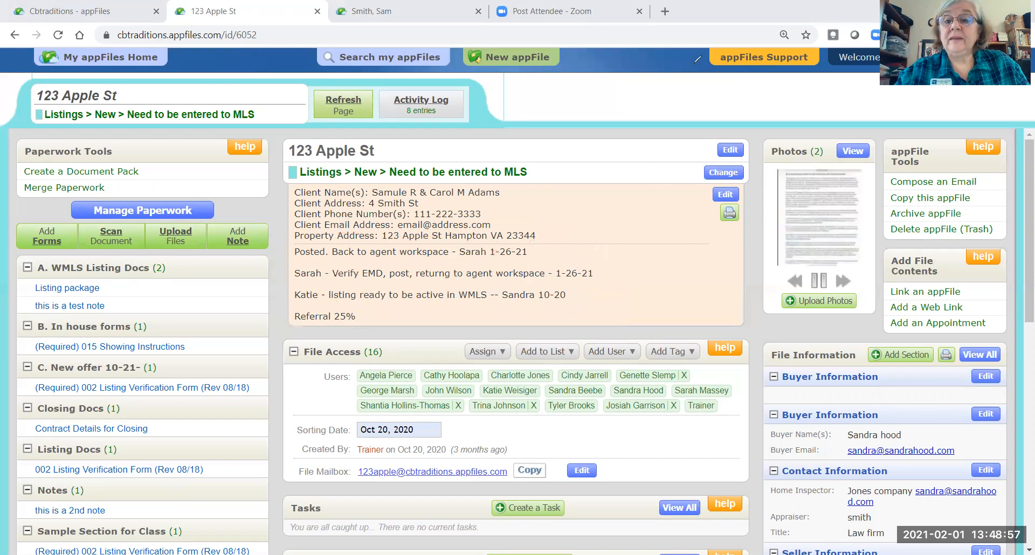
Add "type a note." as a separate first line of the file's Other Notes and save the changes
click(726, 197)
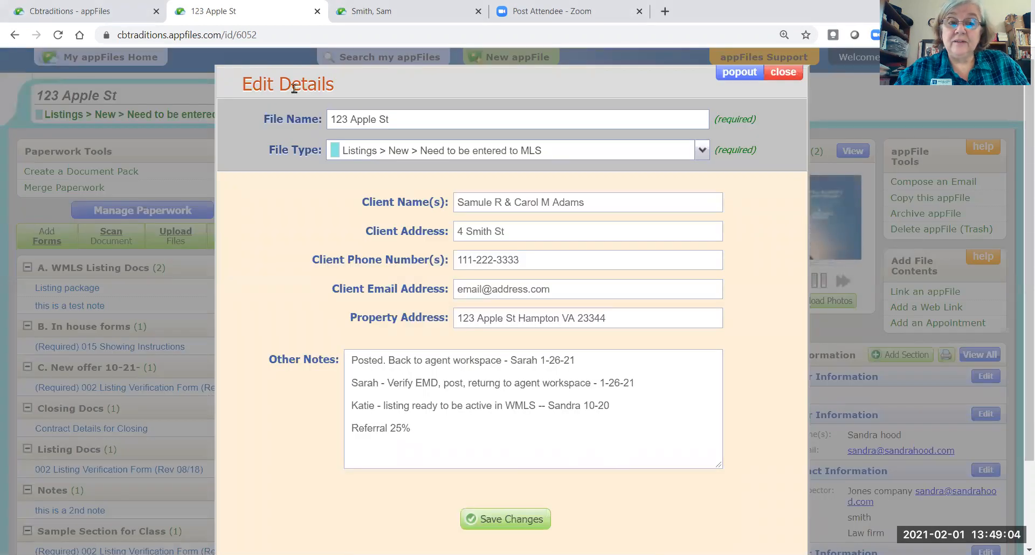
scroll(422, 207, down, 2)
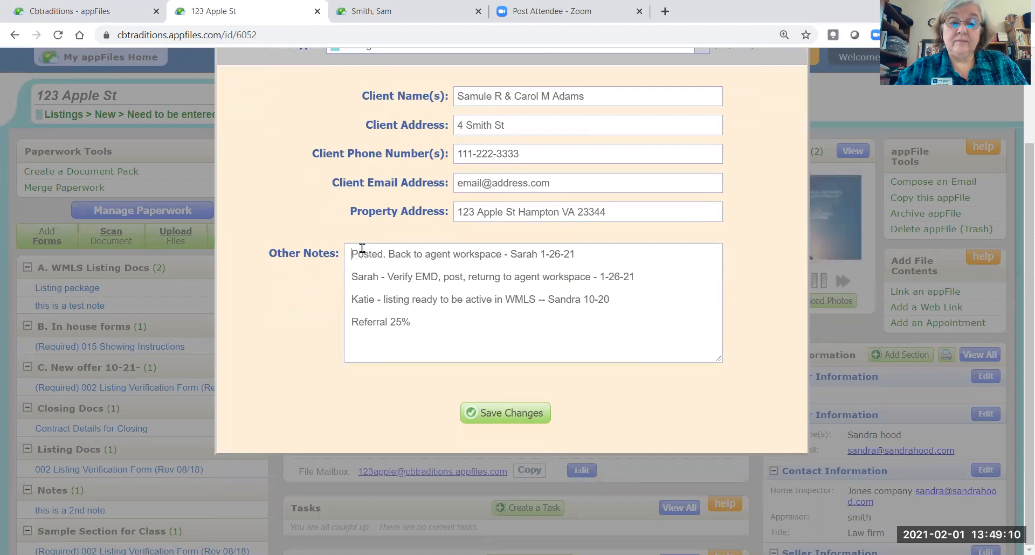
key(Return)
key(Return)
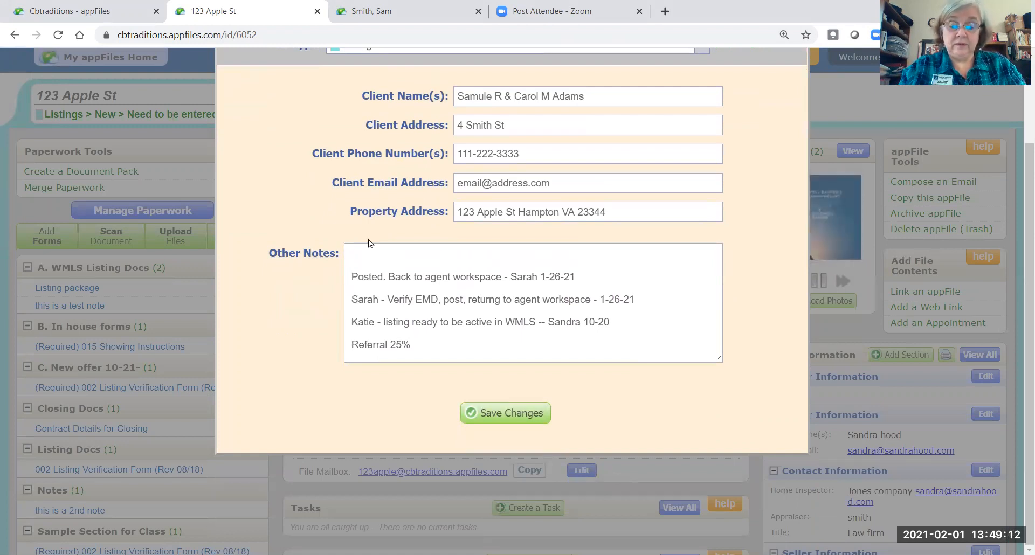
text(type a note.)
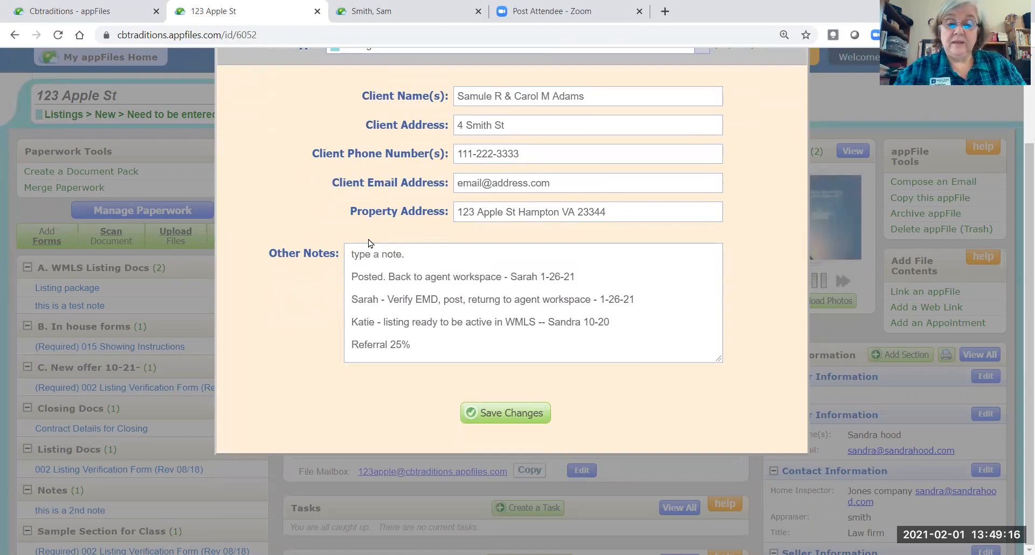
click(509, 413)
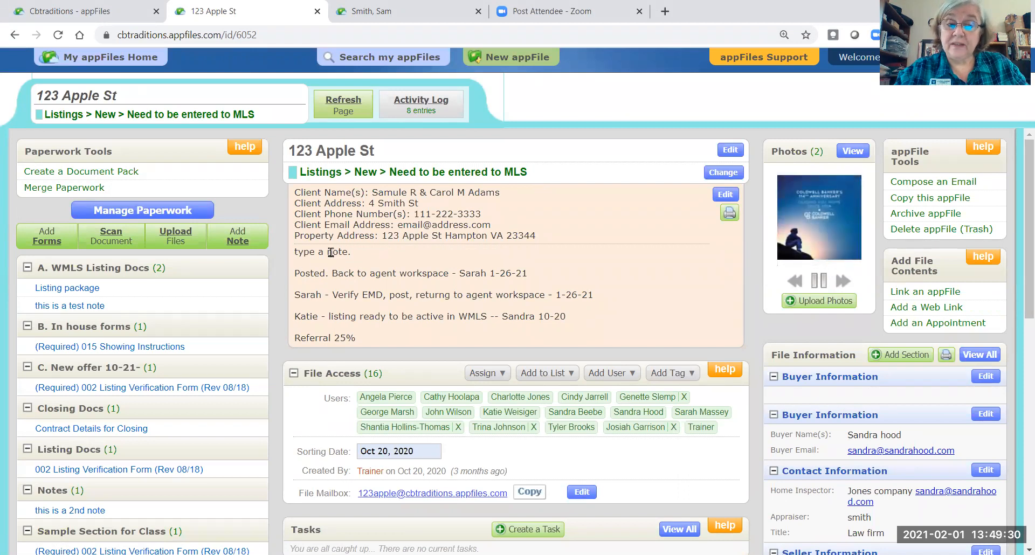
Highlight the new note and the client information in the file description, then clear the selection
drag(339, 253, 310, 252)
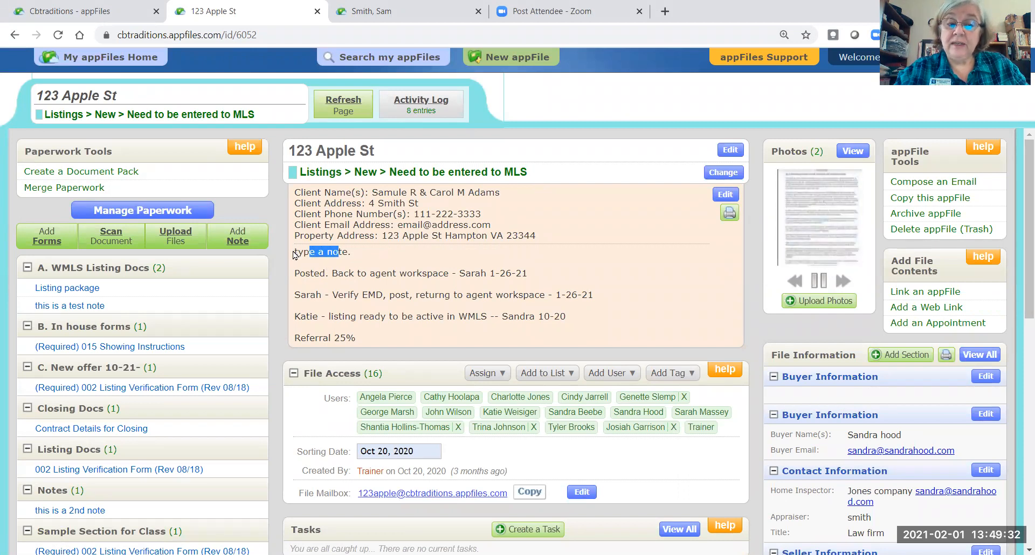
drag(294, 192, 365, 256)
click(364, 252)
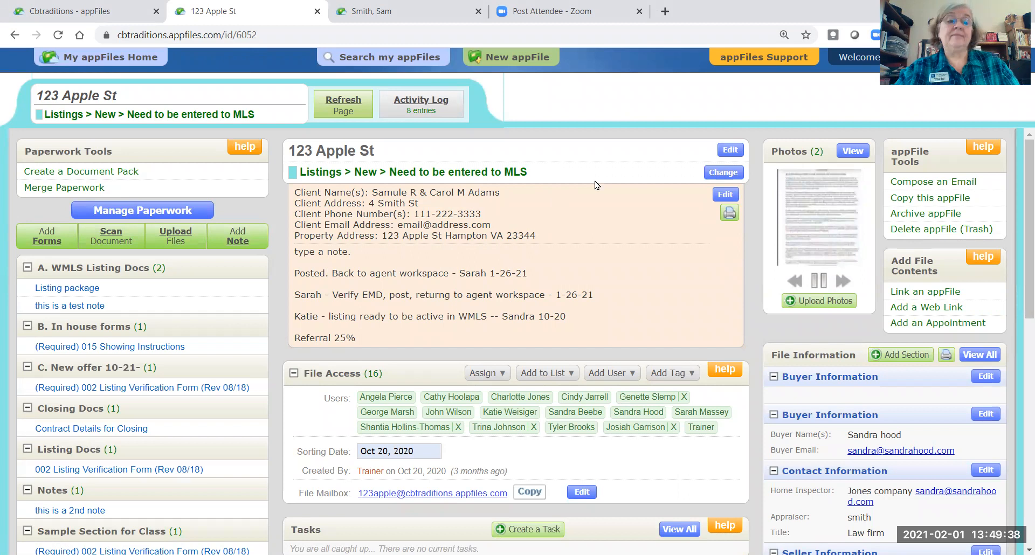
scroll(604, 180, down, 4)
scroll(583, 186, up, 4)
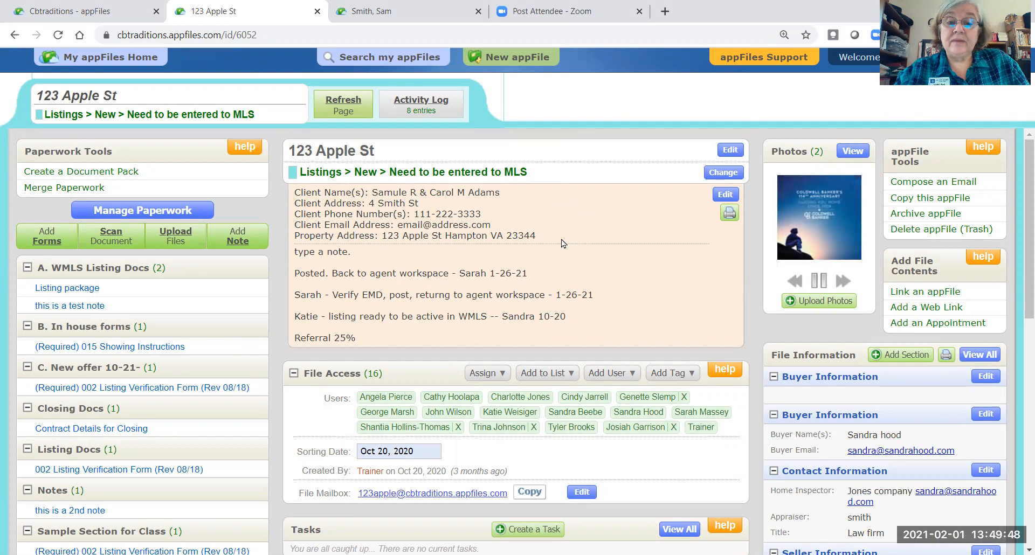
scroll(559, 248, down, 1)
scroll(558, 248, up, 1)
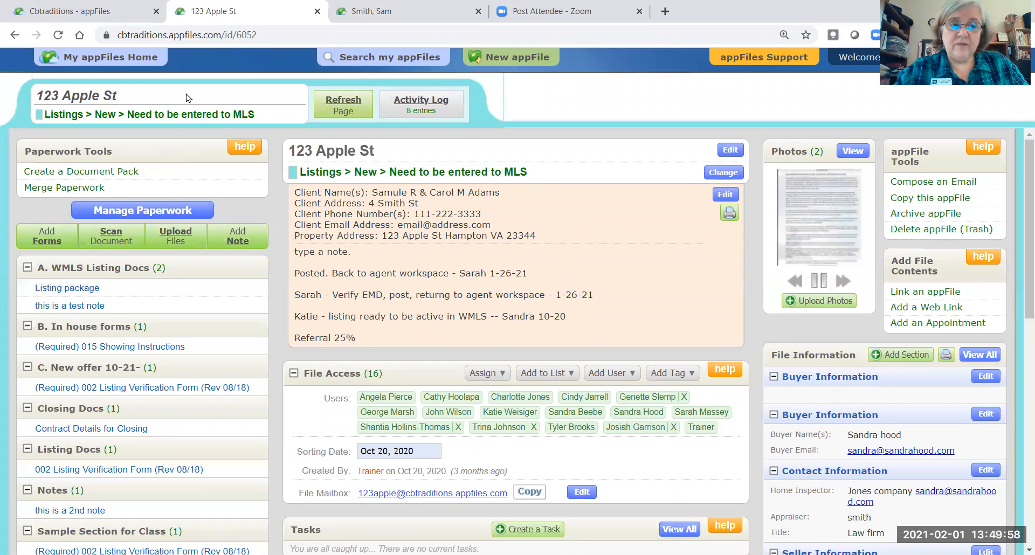
scroll(166, 206, down, 1)
scroll(167, 206, down, 4)
scroll(110, 289, up, 5)
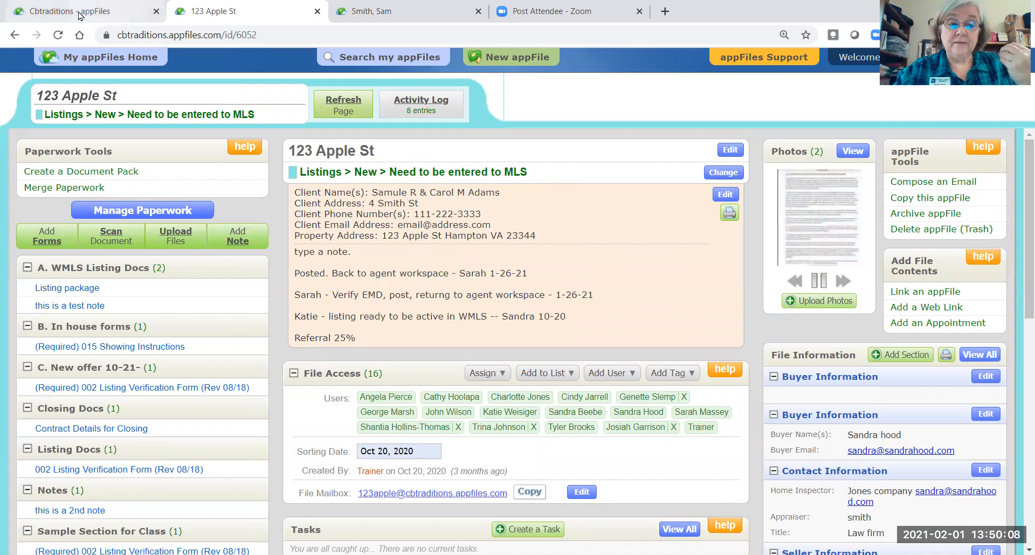
Compare the agent and staff workspace file types in the file overview, then return to the listing file
click(79, 13)
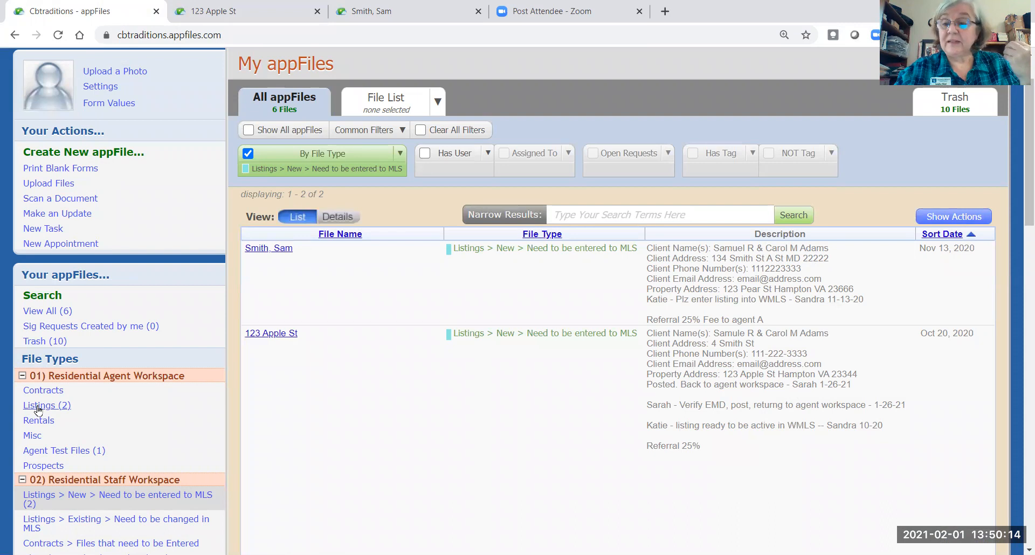
scroll(52, 439, down, 1)
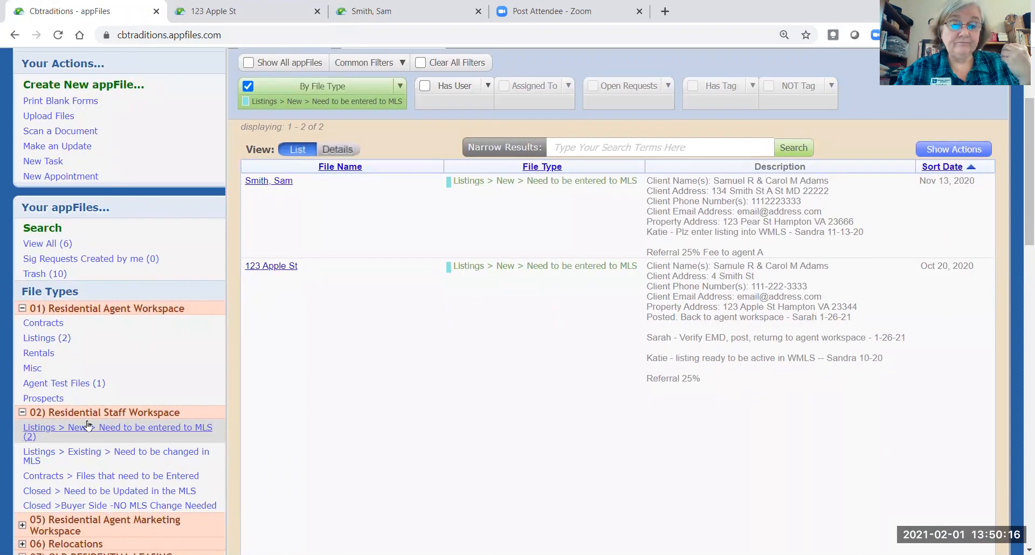
scroll(266, 346, up, 2)
click(224, 11)
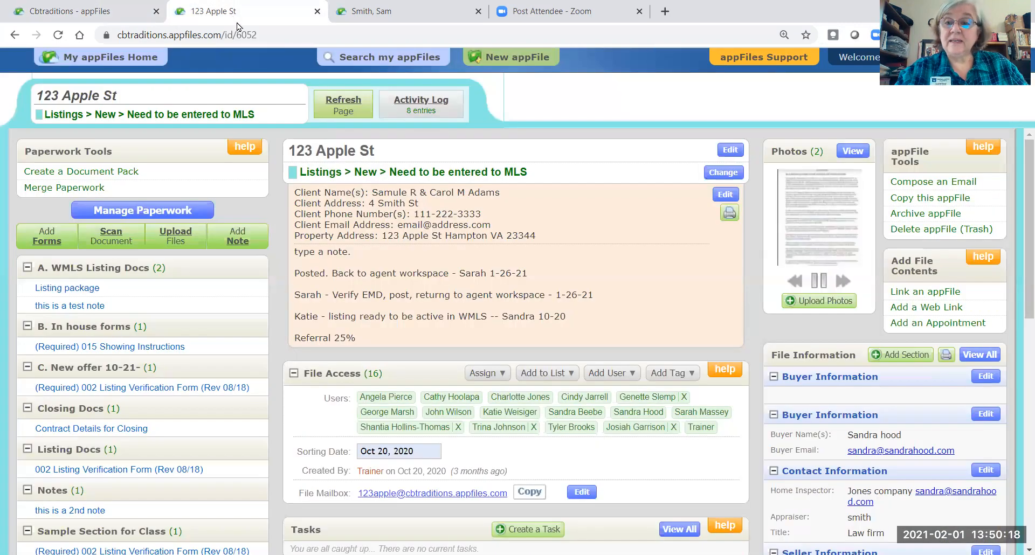